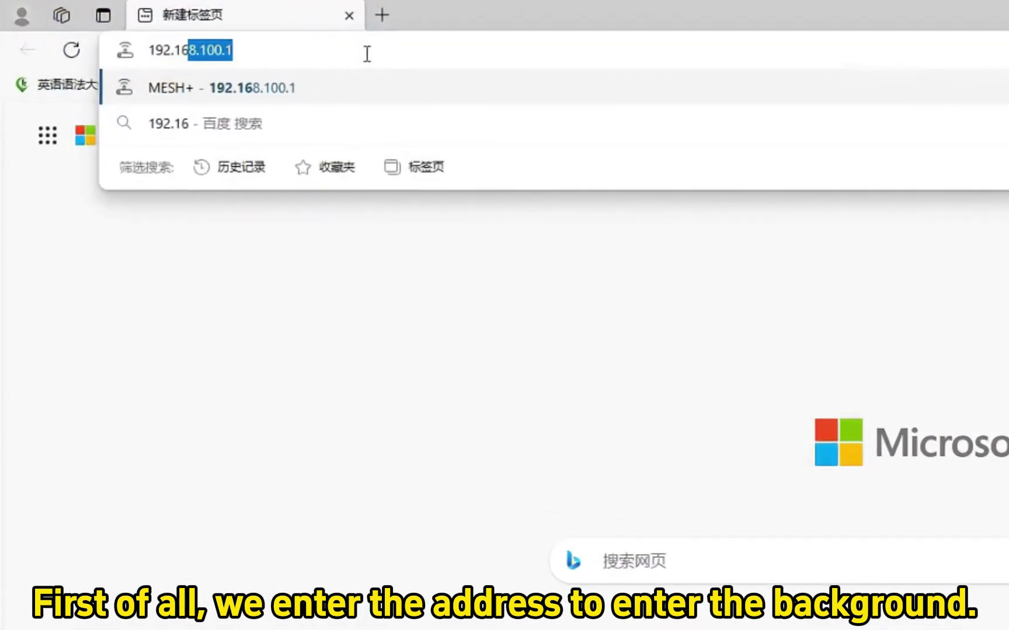
pyautogui.write('8.100.')
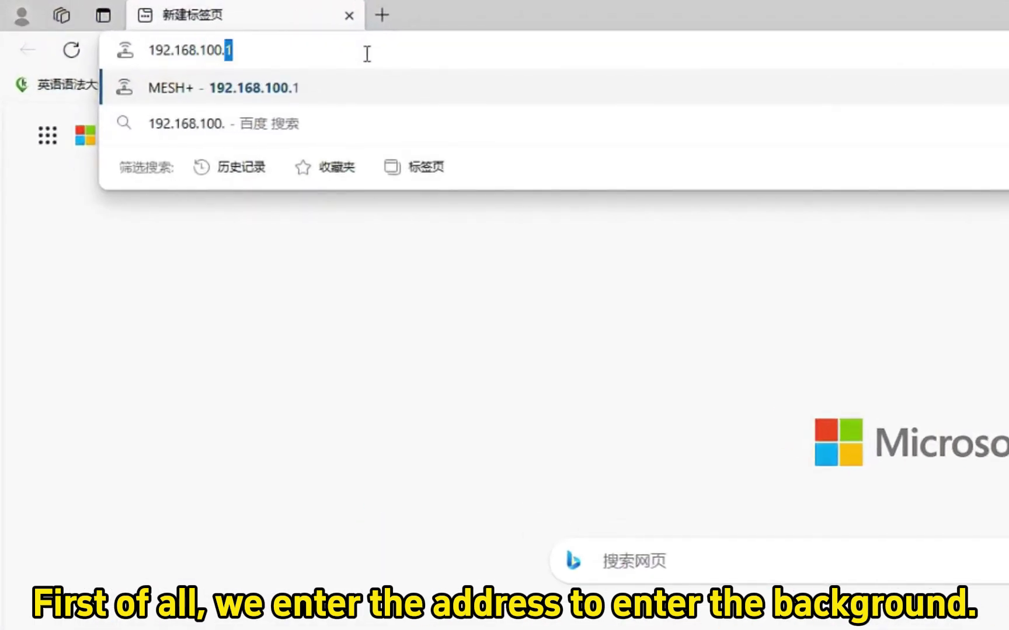
pyautogui.write('1')
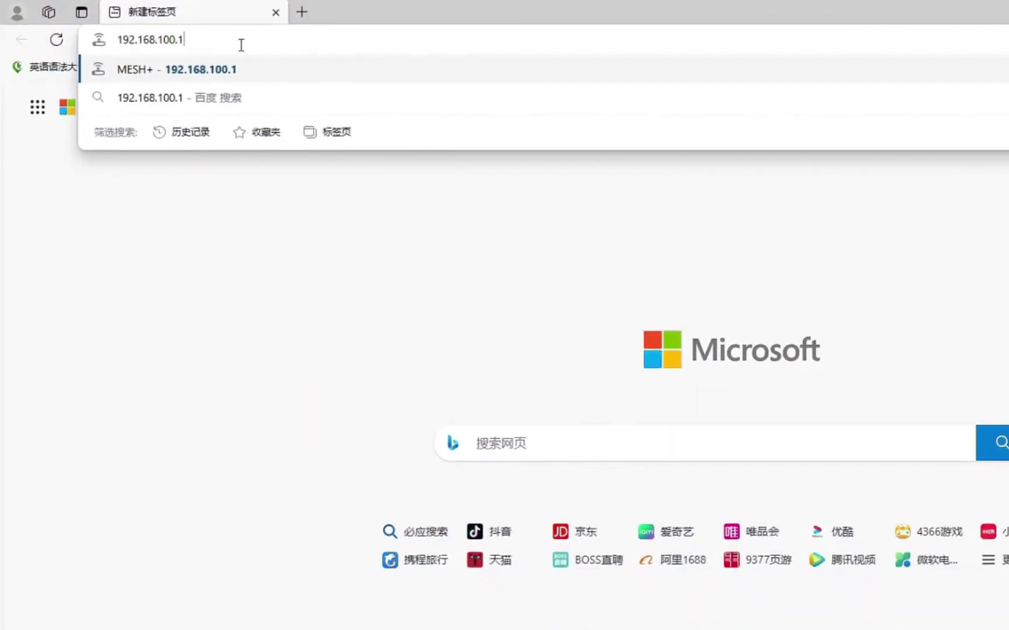
# - Log in to the router admin page with the saved admin username and password
pyautogui.press('Return')
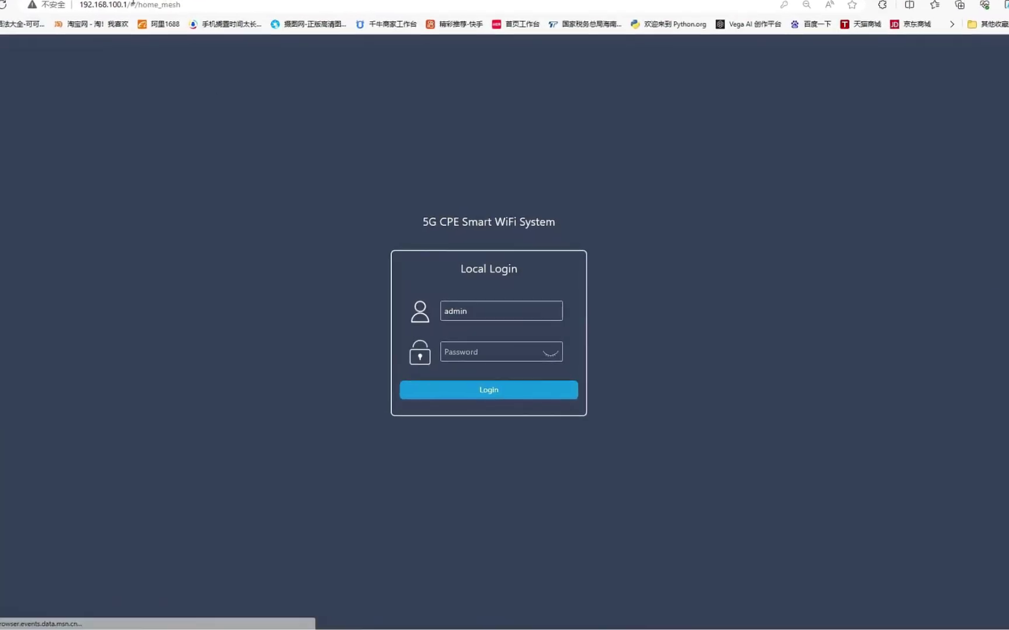
pyautogui.doubleClick(457, 312)
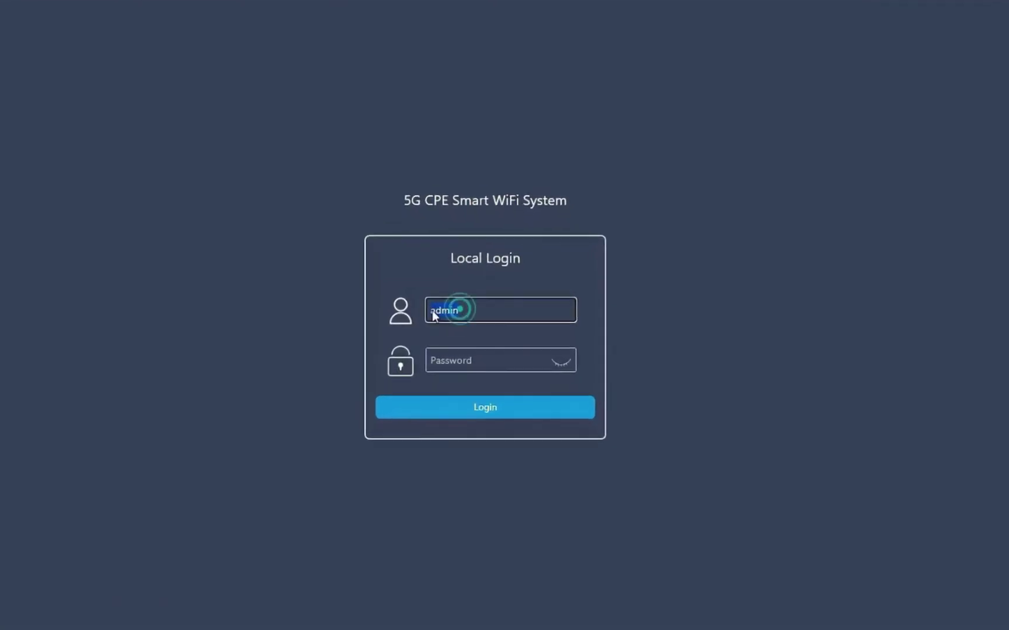
pyautogui.click(462, 364)
pyautogui.click(454, 402)
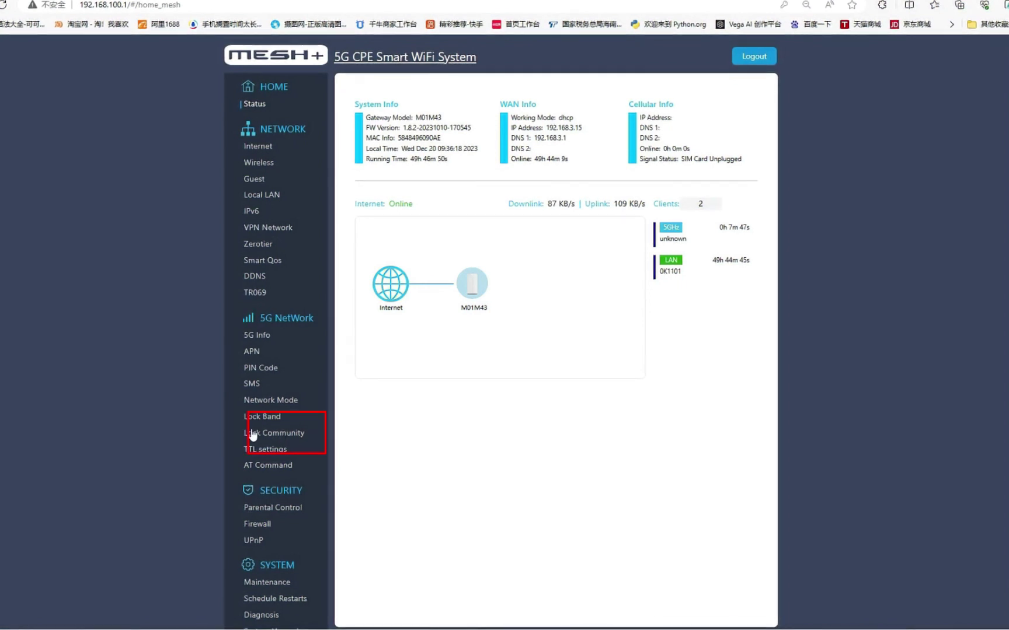
# - Open Lock Band, look over the page, and switch the N1 band off and on again
pyautogui.click(265, 420)
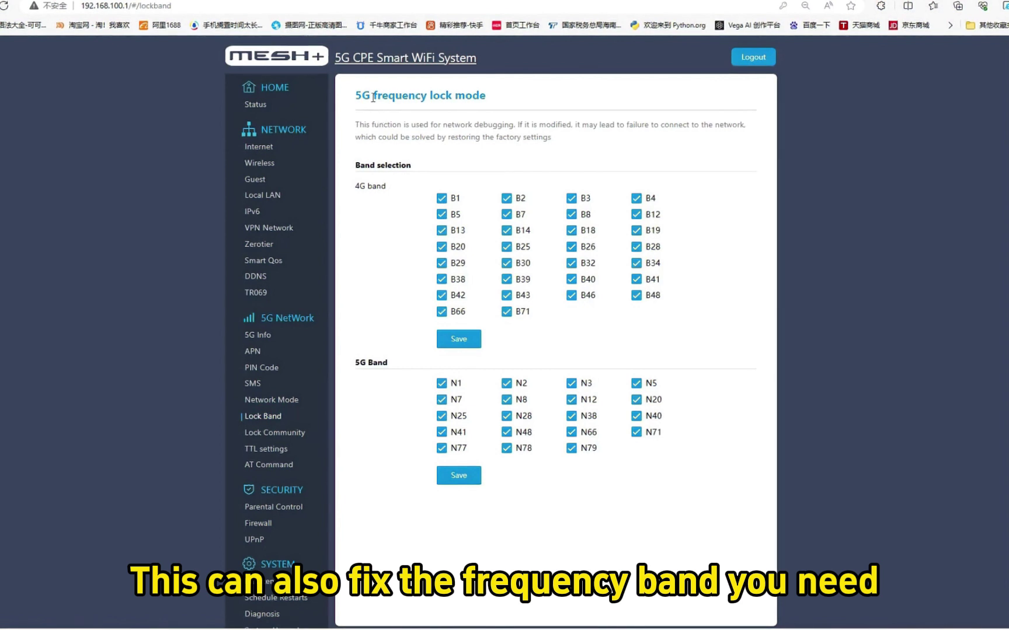
pyautogui.moveTo(372, 98); pyautogui.dragTo(516, 101)
pyautogui.click(516, 104)
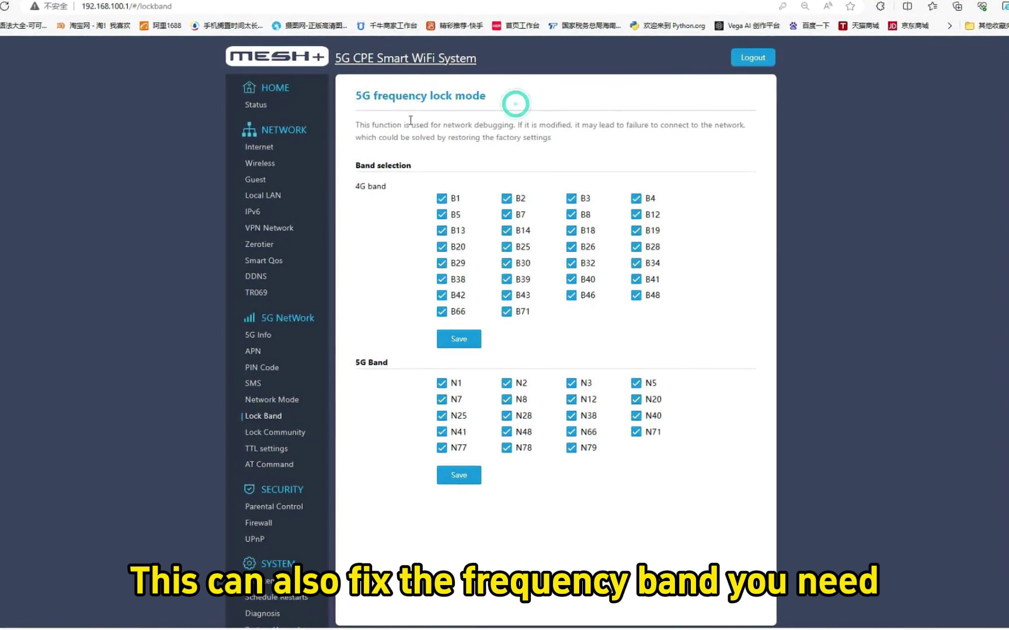
pyautogui.moveTo(380, 125); pyautogui.dragTo(746, 124)
pyautogui.click(394, 140)
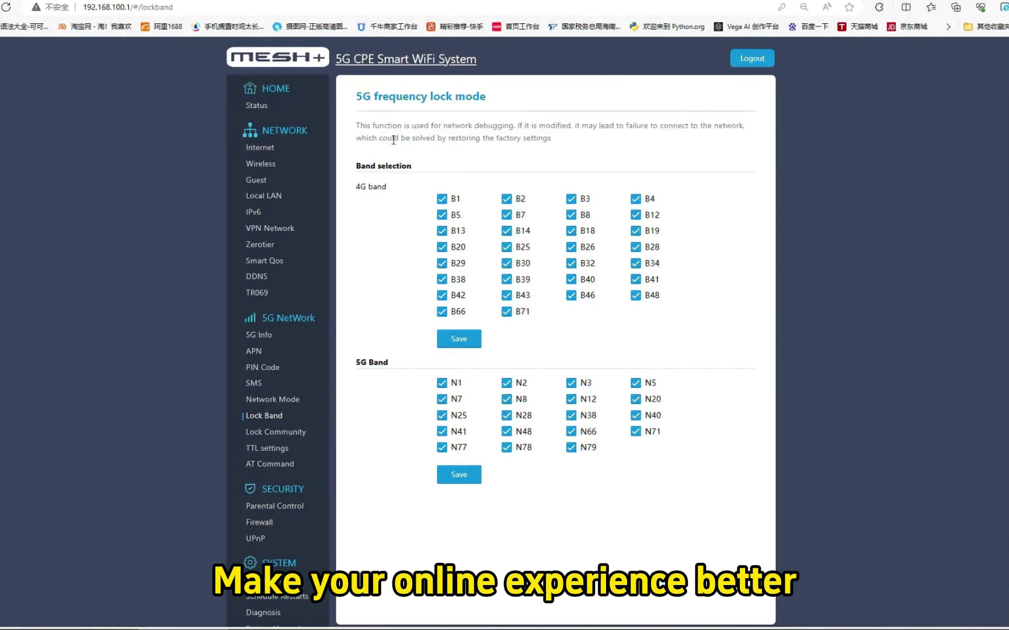
pyautogui.moveTo(394, 140); pyautogui.dragTo(555, 140)
pyautogui.click(524, 152)
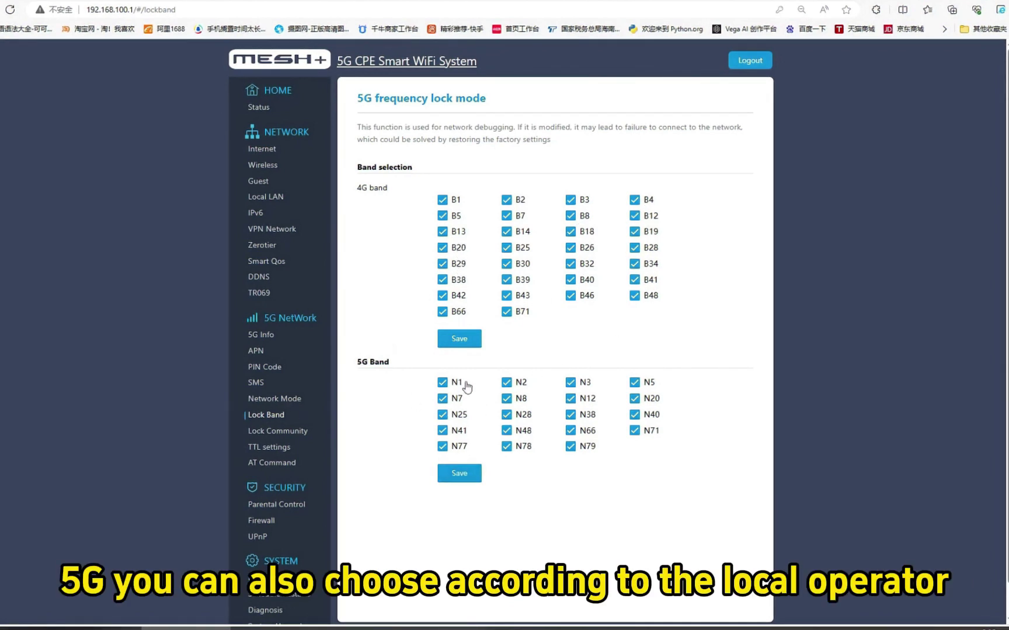
pyautogui.click(506, 382)
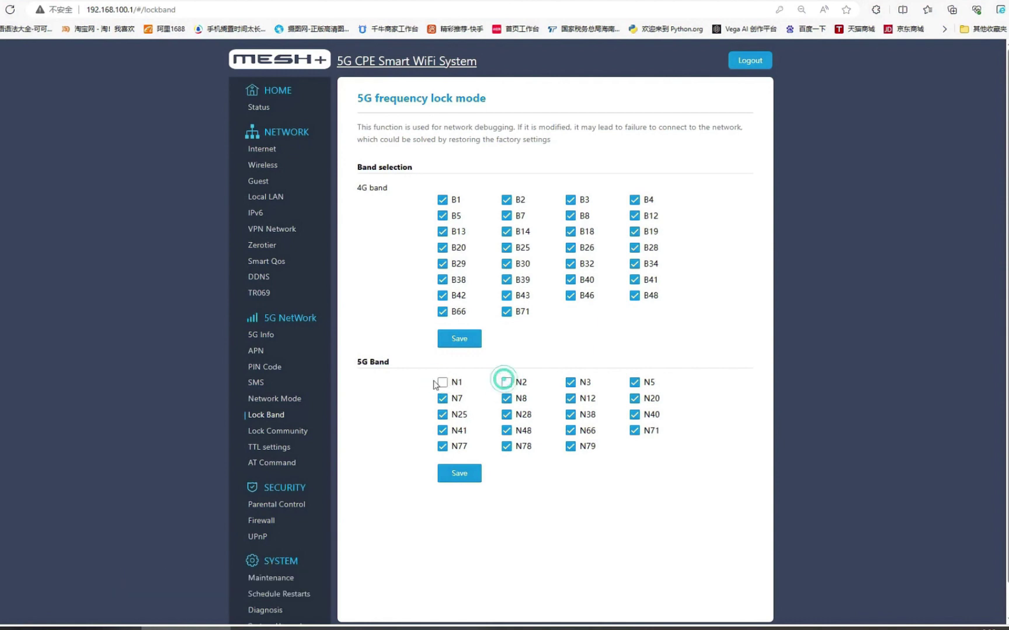
pyautogui.click(507, 384)
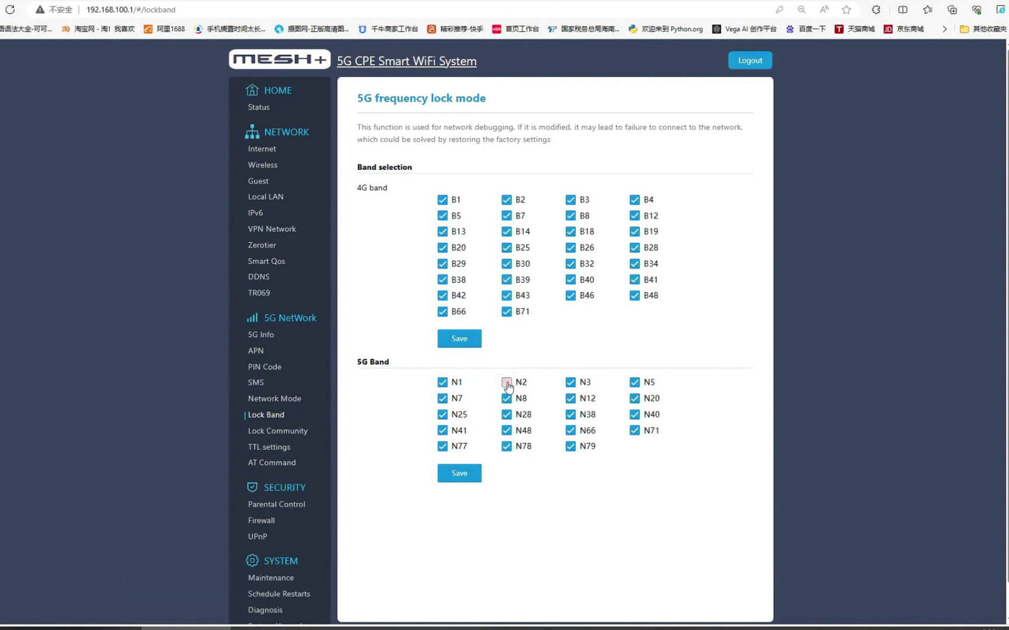
# - Open Lock Community under 5G NetWork to show the 5G/4G cell lock settings
pyautogui.click(287, 431)
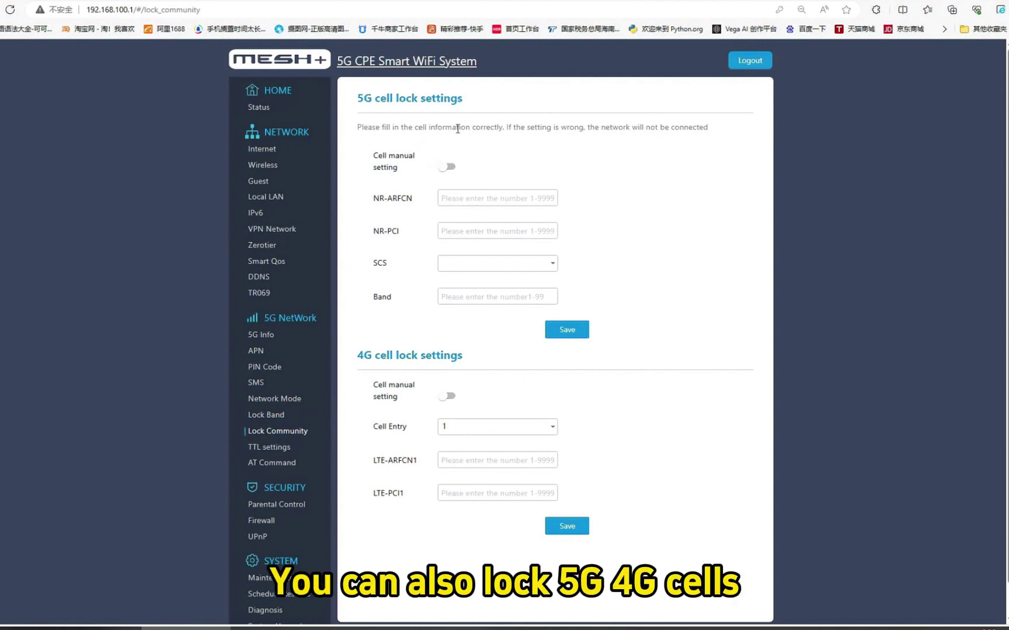